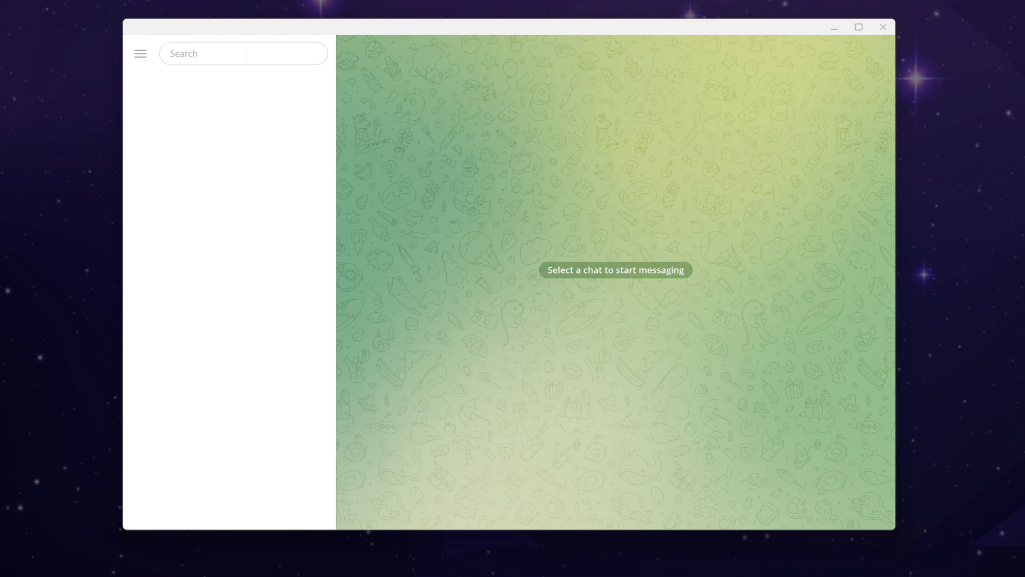
Step: Search 'lootbo', open the LootBot chat and send /start to the bot
type("lootbot_lootbot")
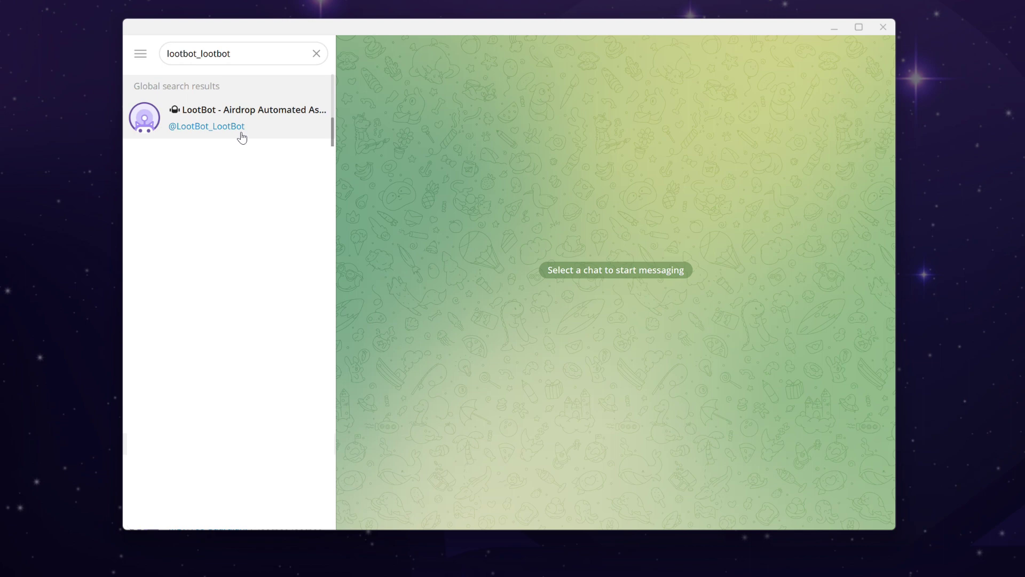
left_click(242, 137)
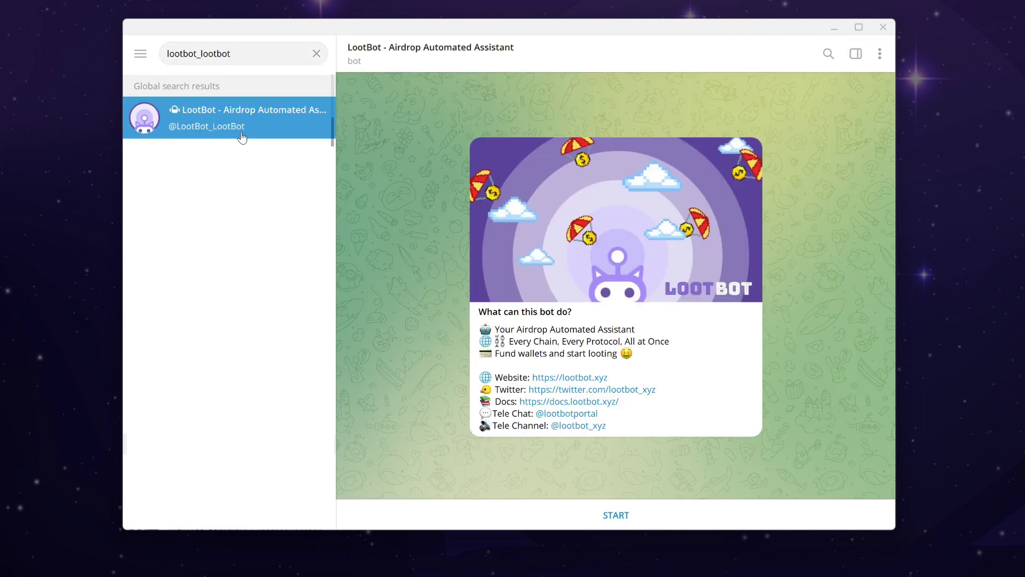
left_click(609, 514)
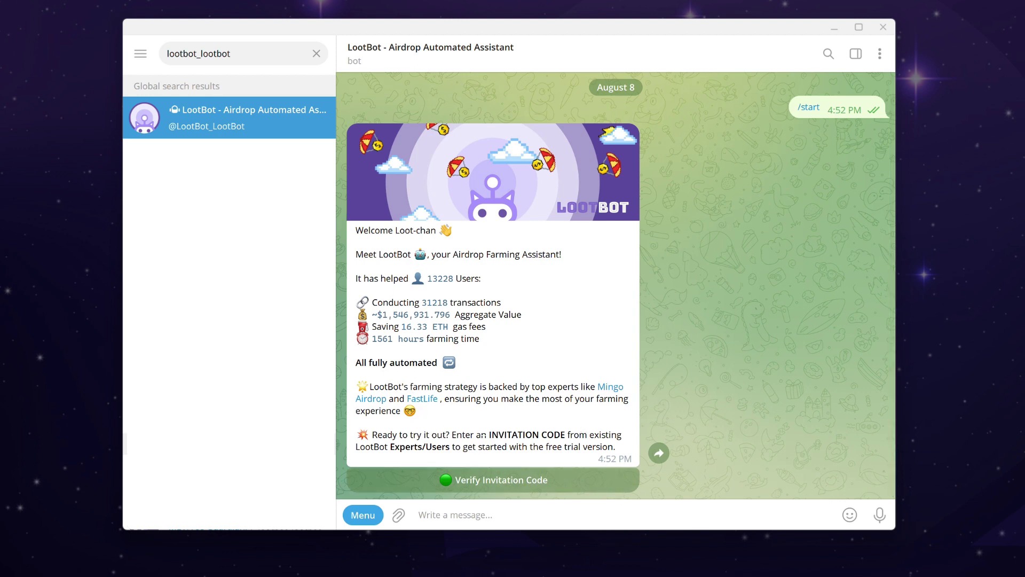
Step: Request invitation-code verification and heart-react to LootBot's 'Enter an Invitation Code!' prompt
left_click(531, 480)
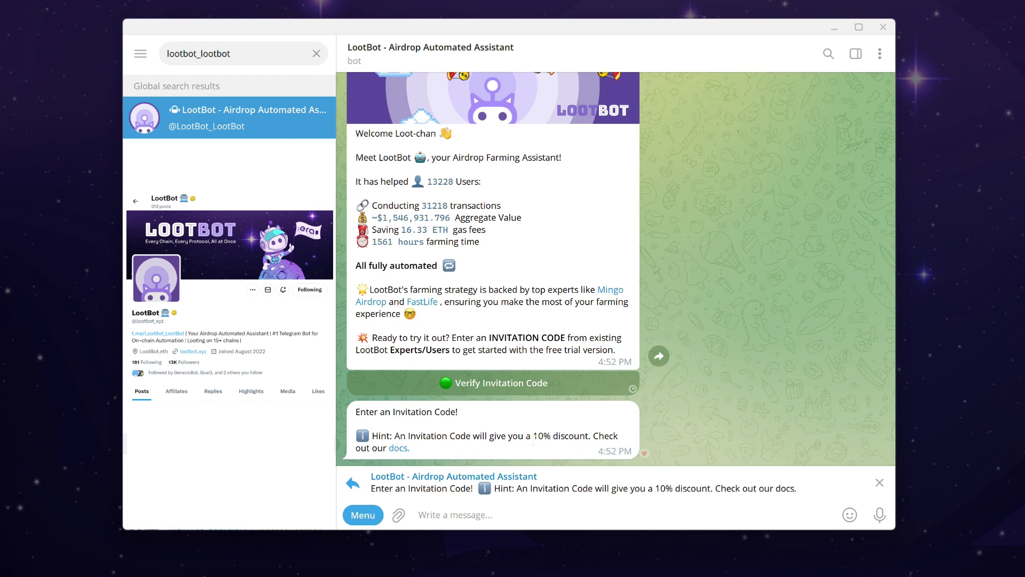
left_click_drag(533, 435, 588, 436)
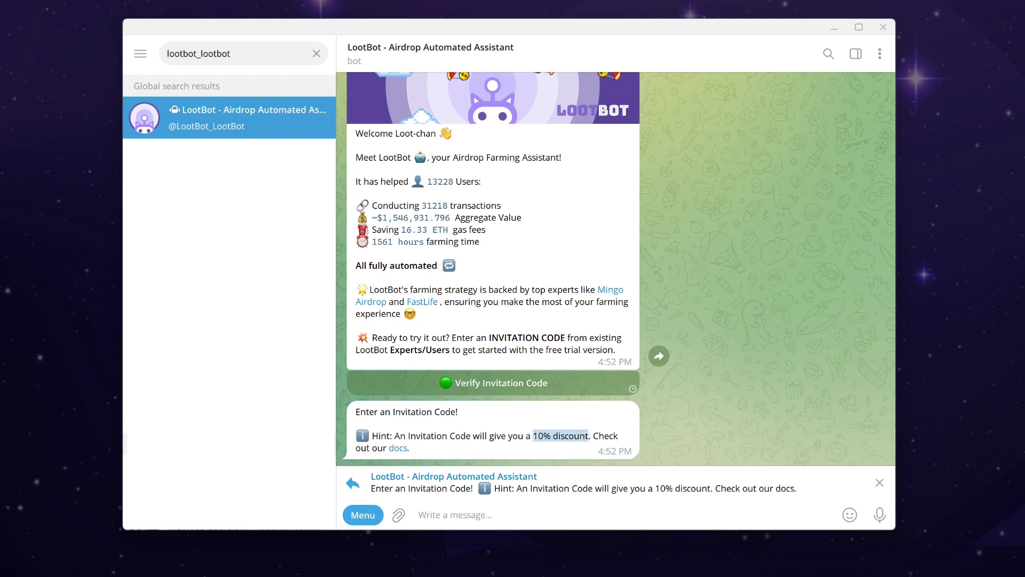
double_click(396, 456)
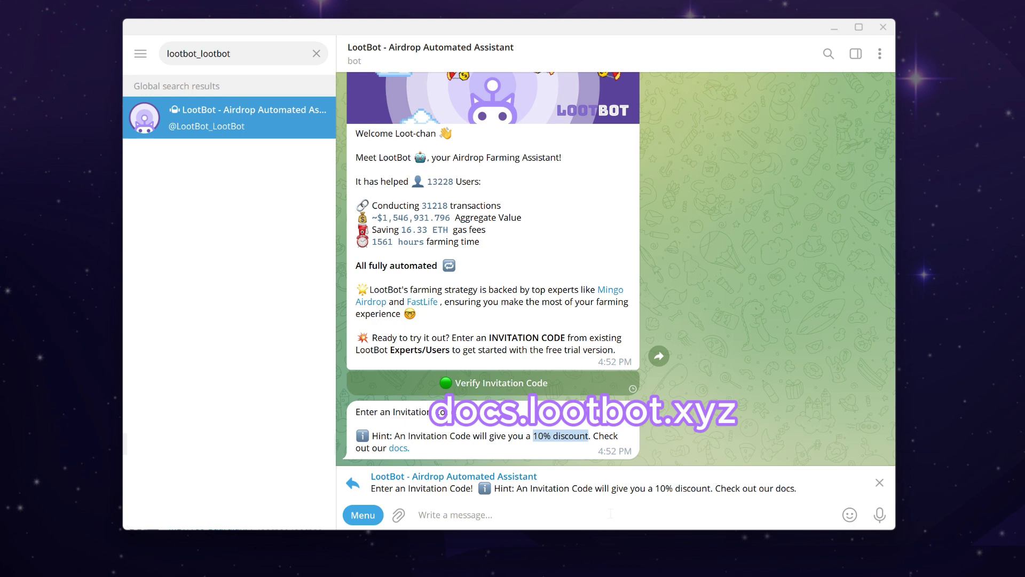
Step: Send the invitation code 'loot' and accept LootBot's terms of service
type("l")
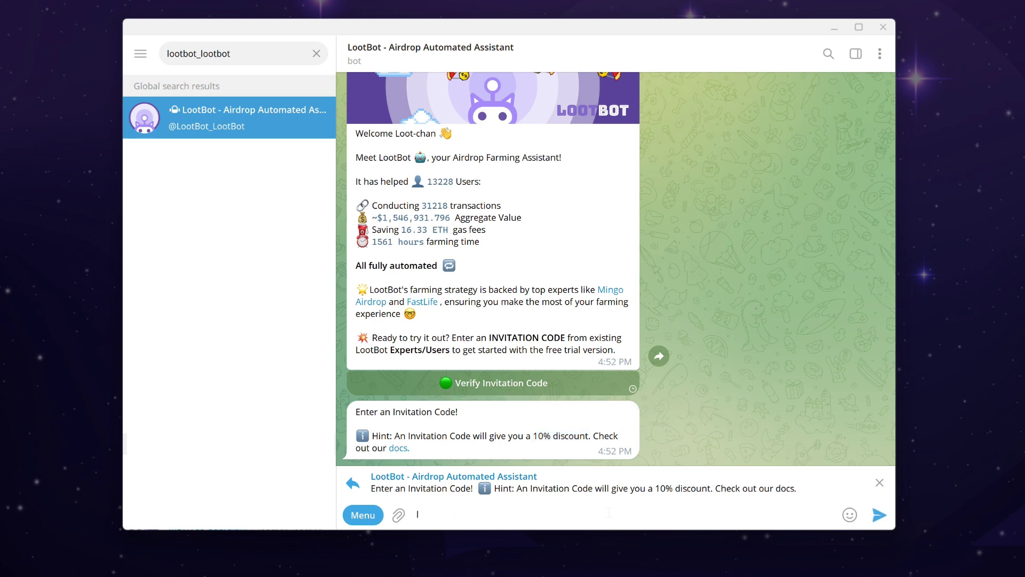
type("oot")
key("Return")
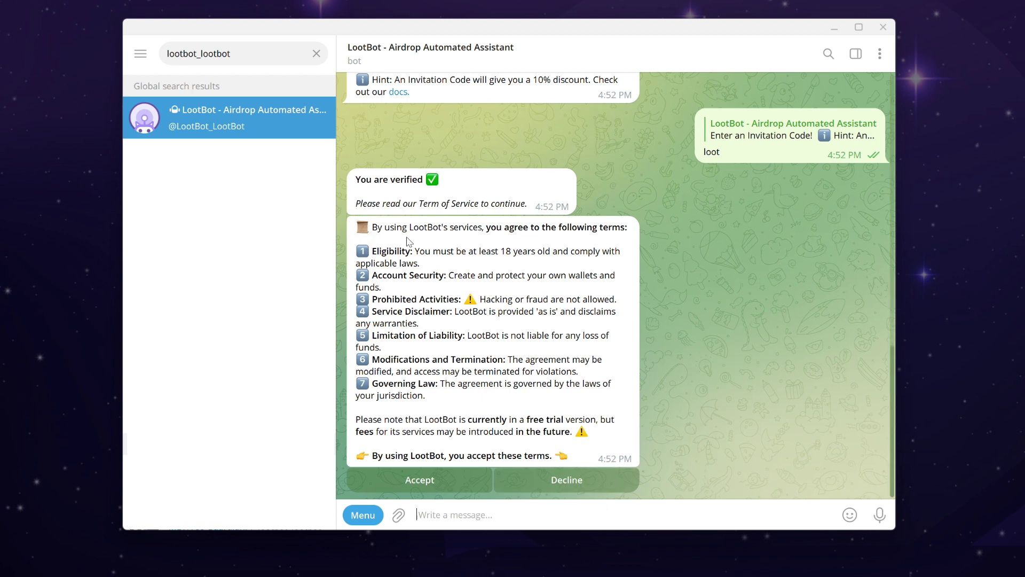
double_click(600, 439)
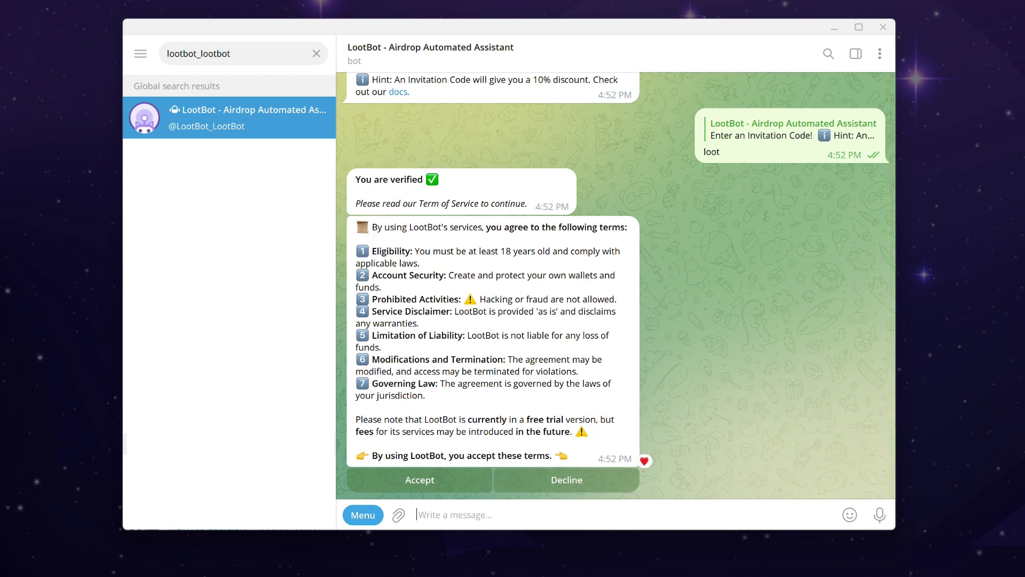
left_click(426, 475)
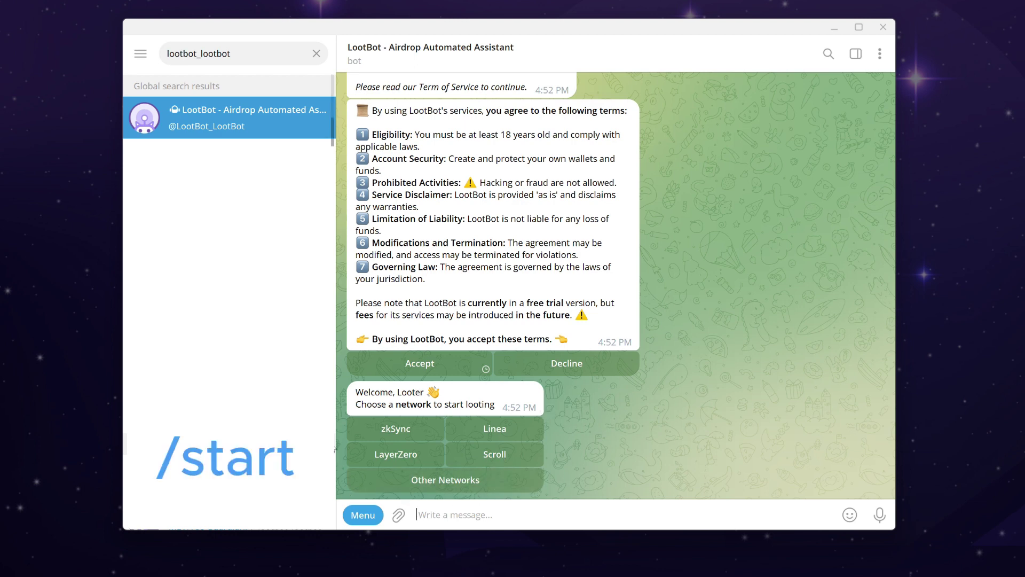
Step: Choose the zkSync network and bring up its wallet options
left_click(370, 434)
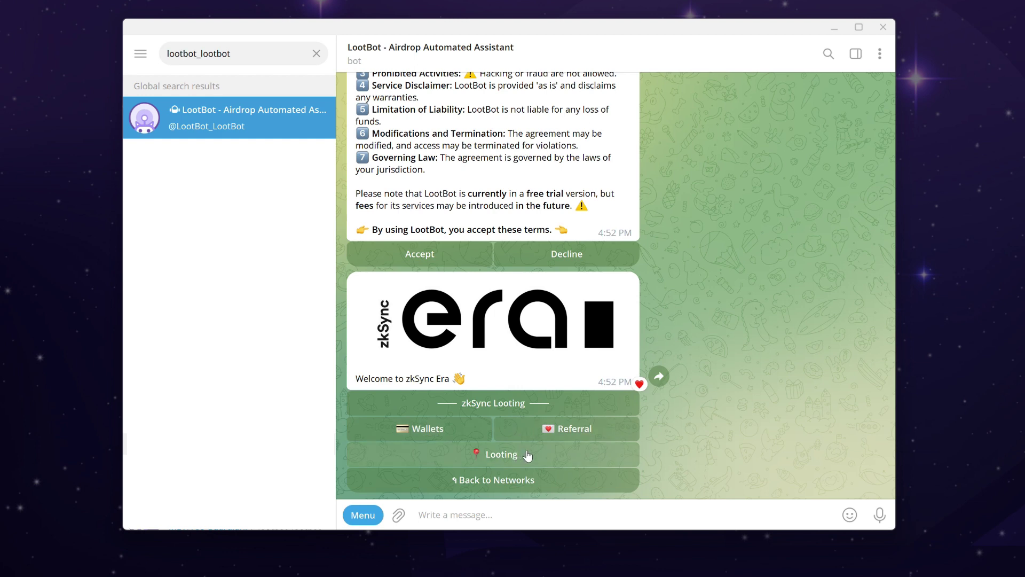
left_click(438, 437)
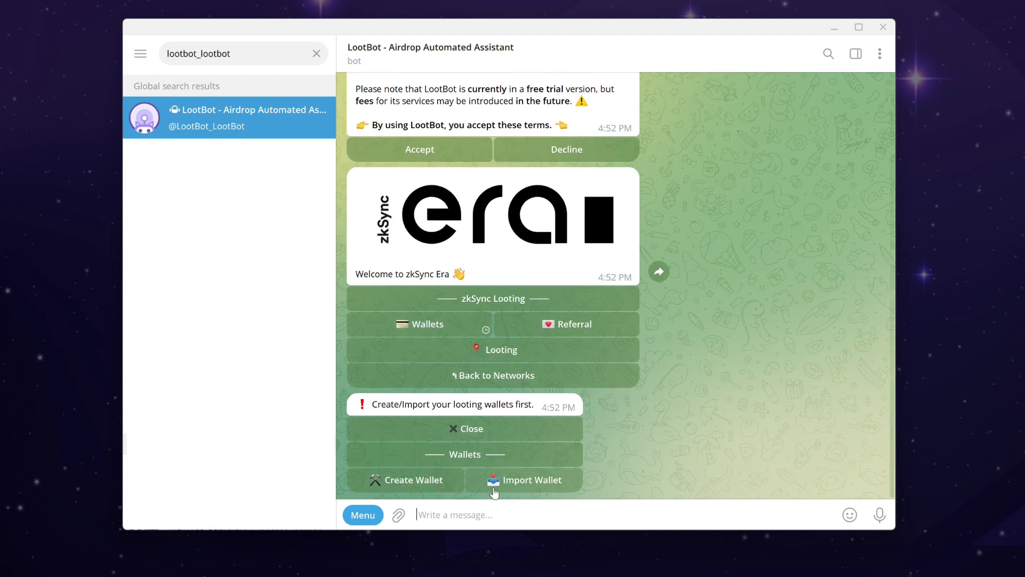
Step: Start Create Wallet and highlight the 10 looting wallets limit in the bot's question
left_click(446, 484)
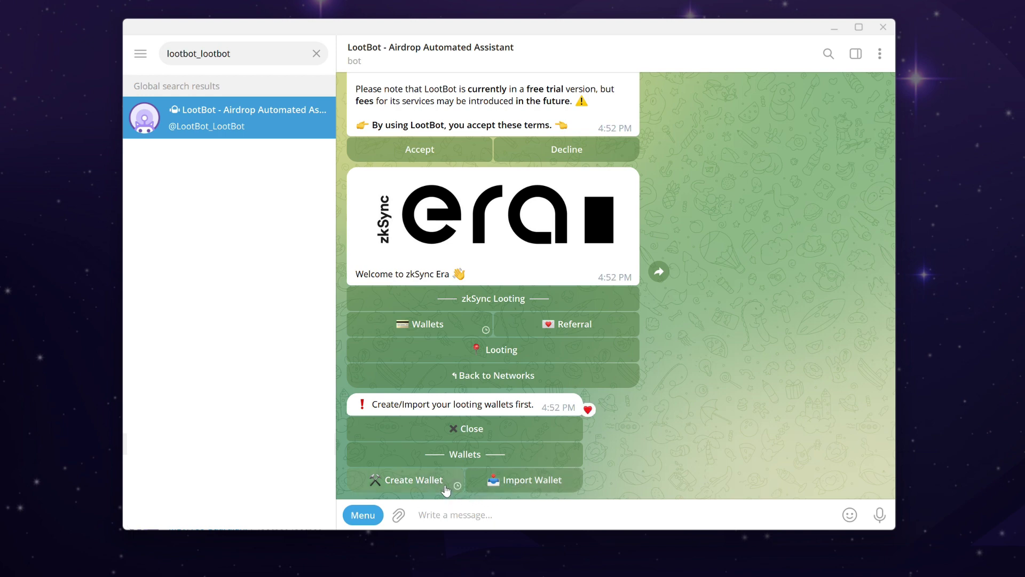
double_click(465, 409)
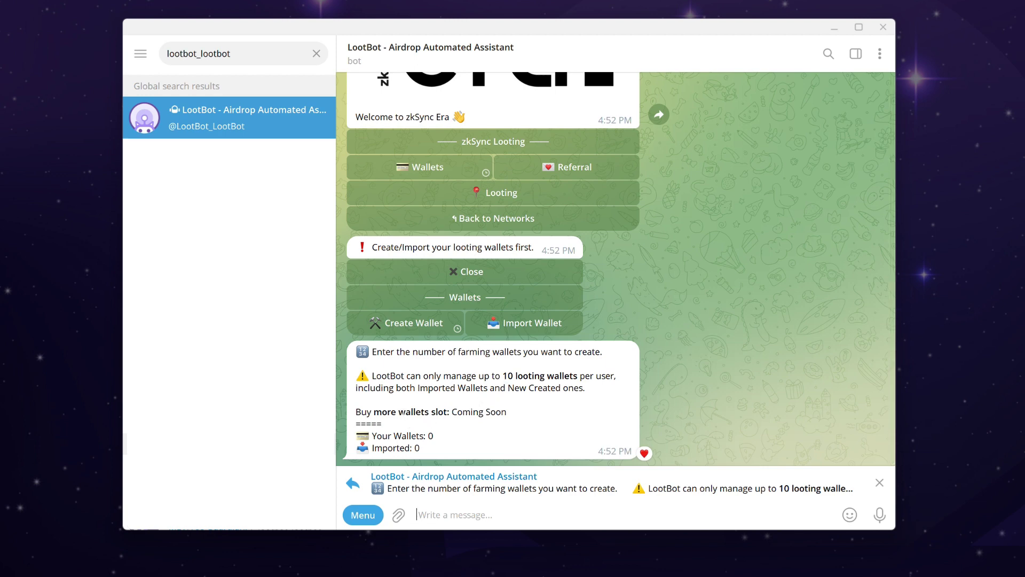
double_click(466, 445)
left_click_drag(504, 376, 578, 376)
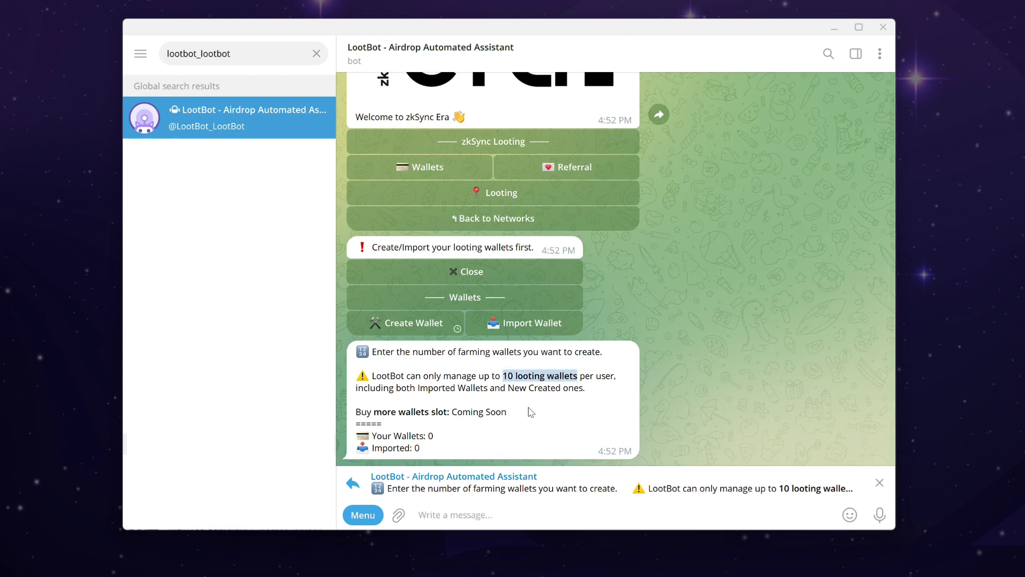
left_click(464, 437)
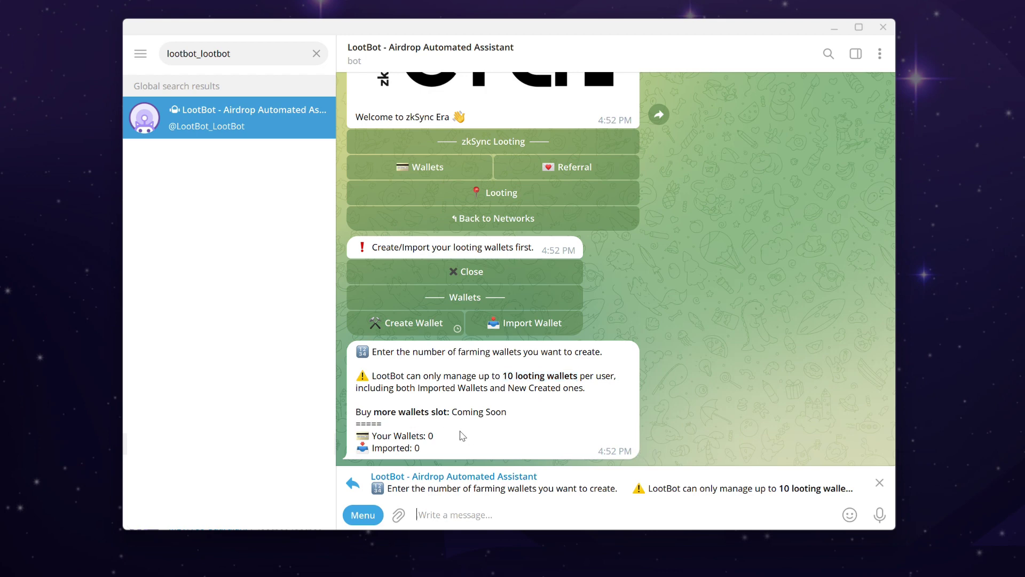
Step: Answer the wallet-count prompt with 1 to create wallet W1
double_click(357, 416)
type("1")
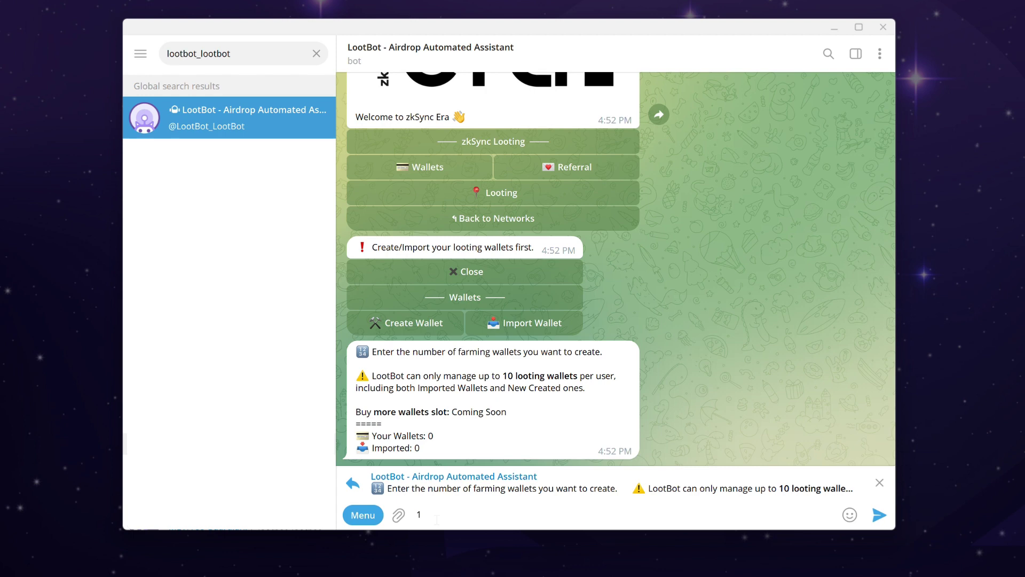
key("Return")
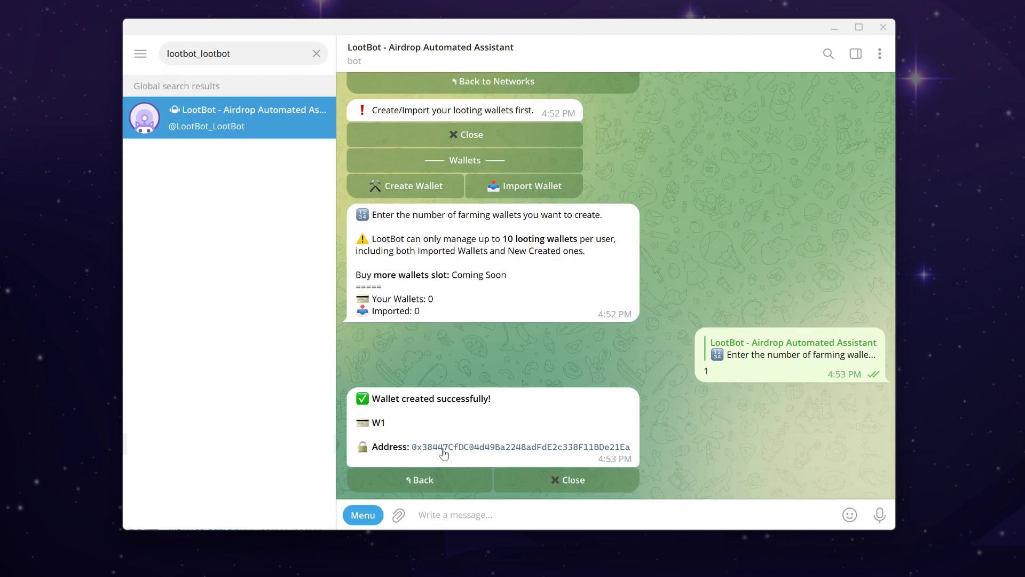
mouse_move(520, 215)
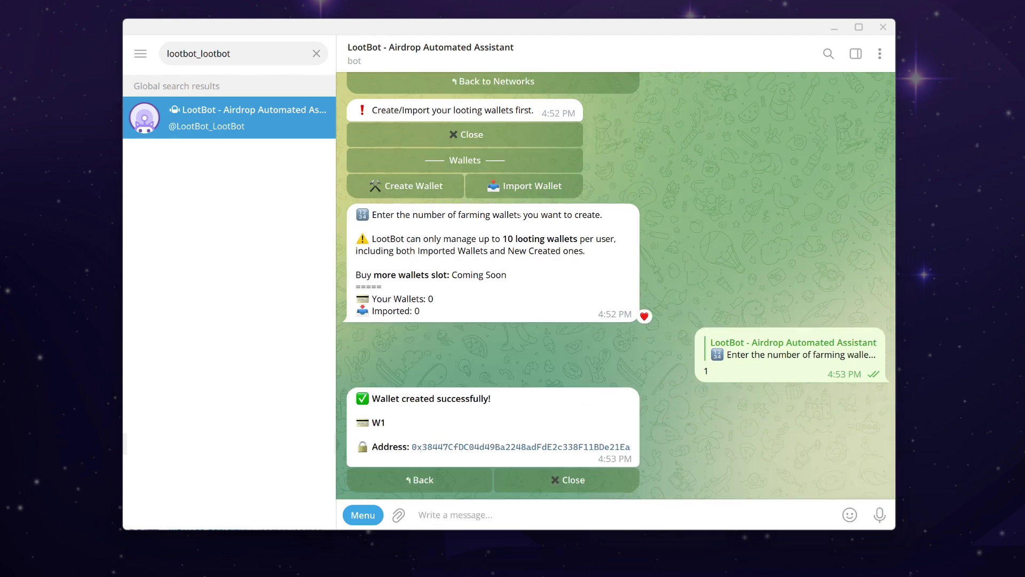
Step: Import a wallet from its pasted private key, then go back to the W1/W2 wallet list
left_click(532, 190)
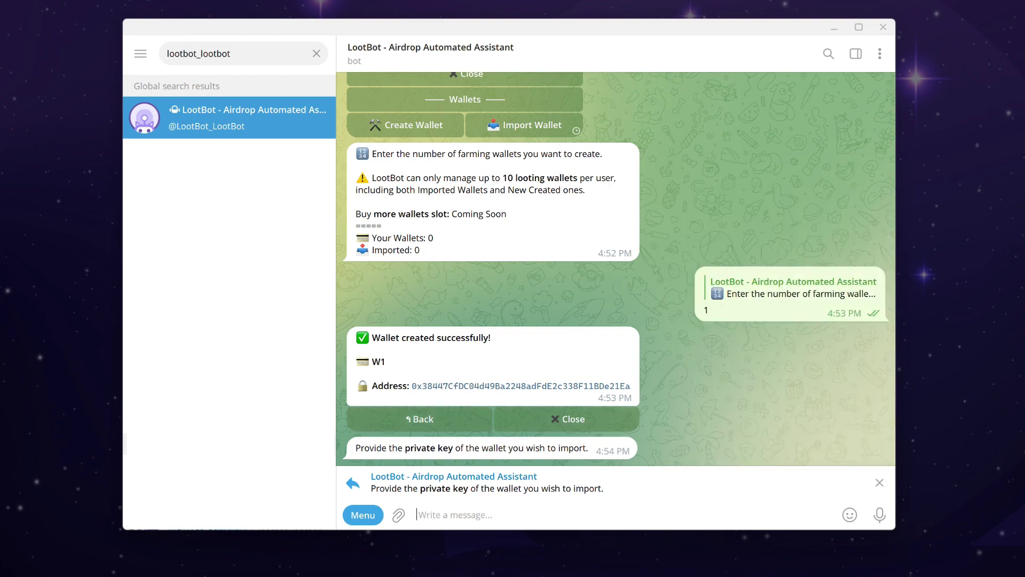
key("ctrl+v")
left_click(880, 515)
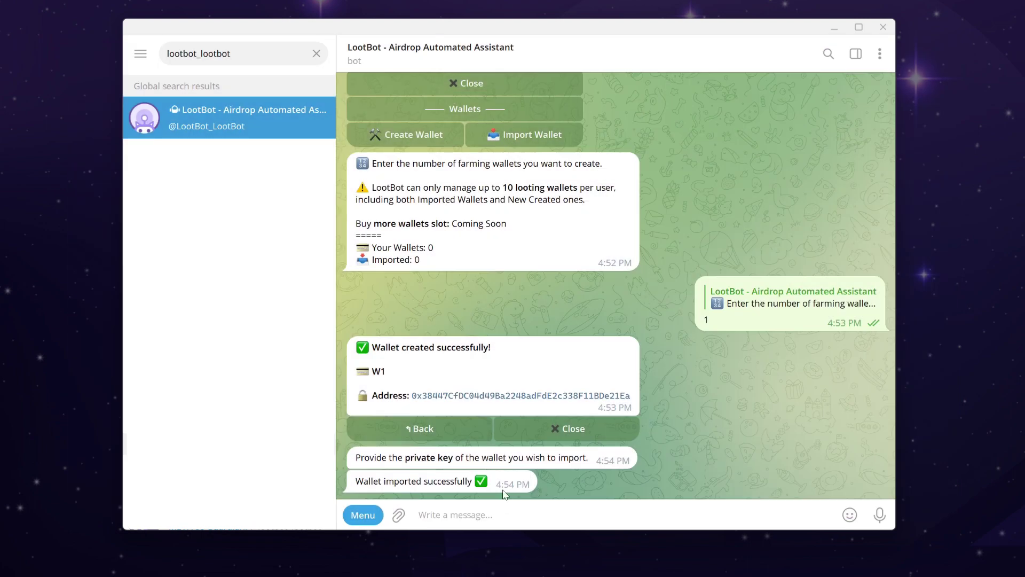
left_click(469, 433)
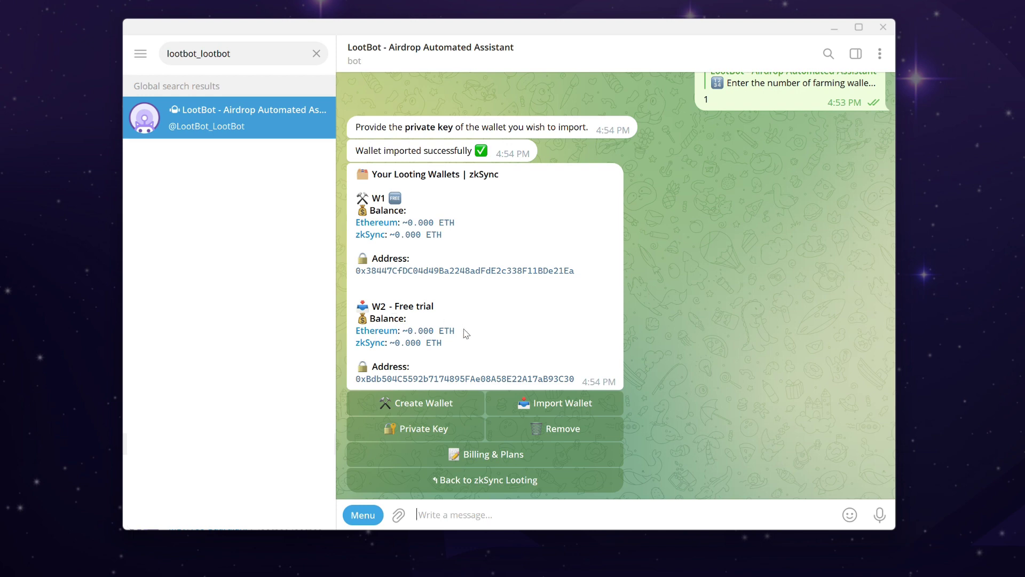
Step: Reveal the looting wallets' private keys and select the W1 key notice text
mouse_move(485, 358)
left_click(389, 430)
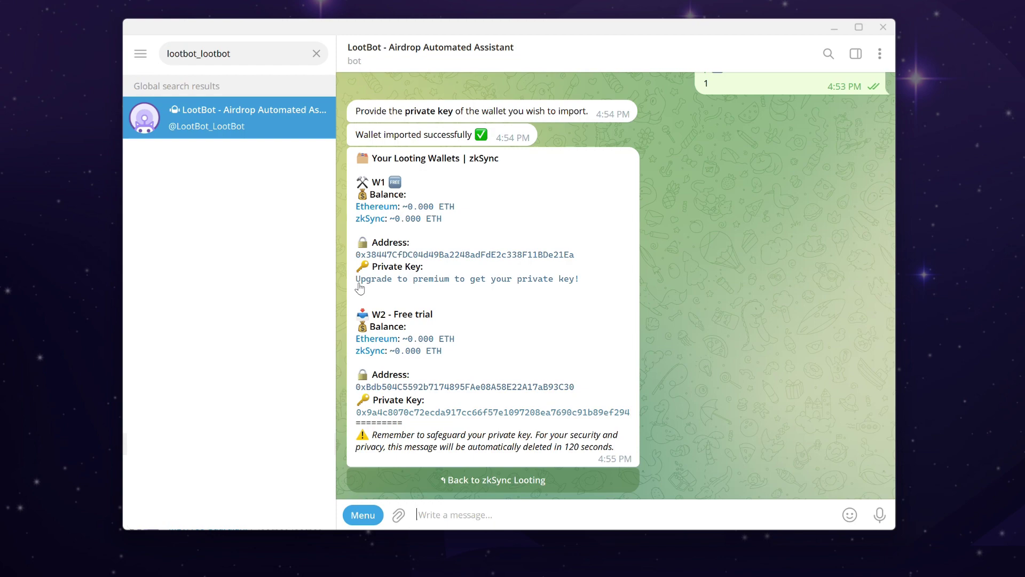
left_click_drag(356, 279, 580, 278)
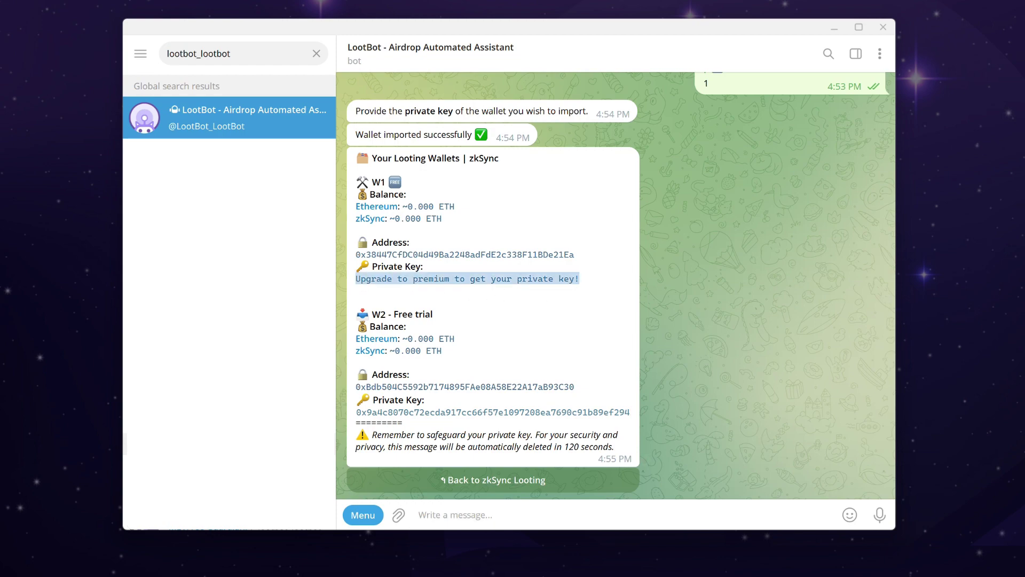
double_click(518, 321)
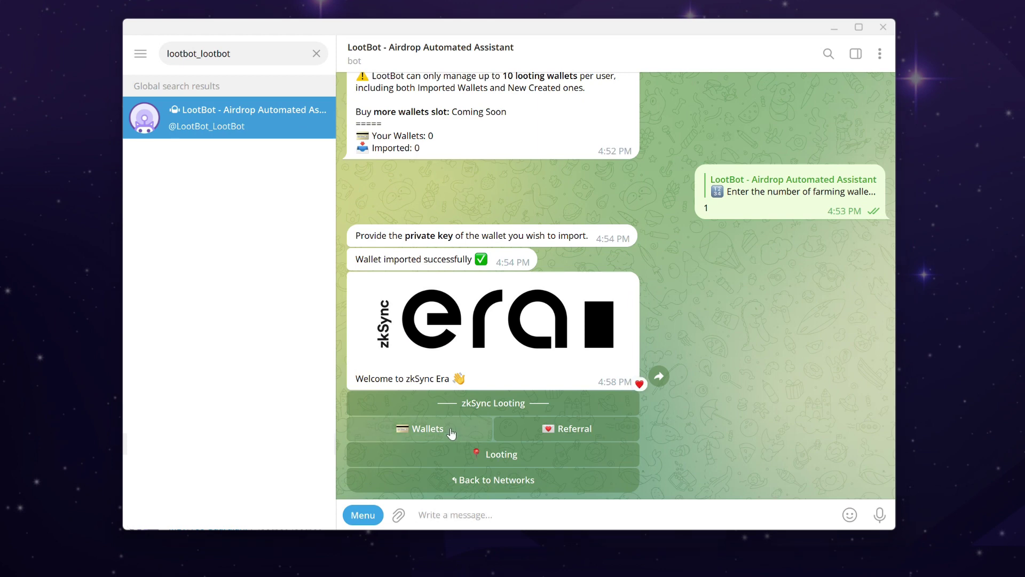
Step: Remove wallet W1 through Wallets > Remove with Confirm Remove, then select the success message
left_click(451, 433)
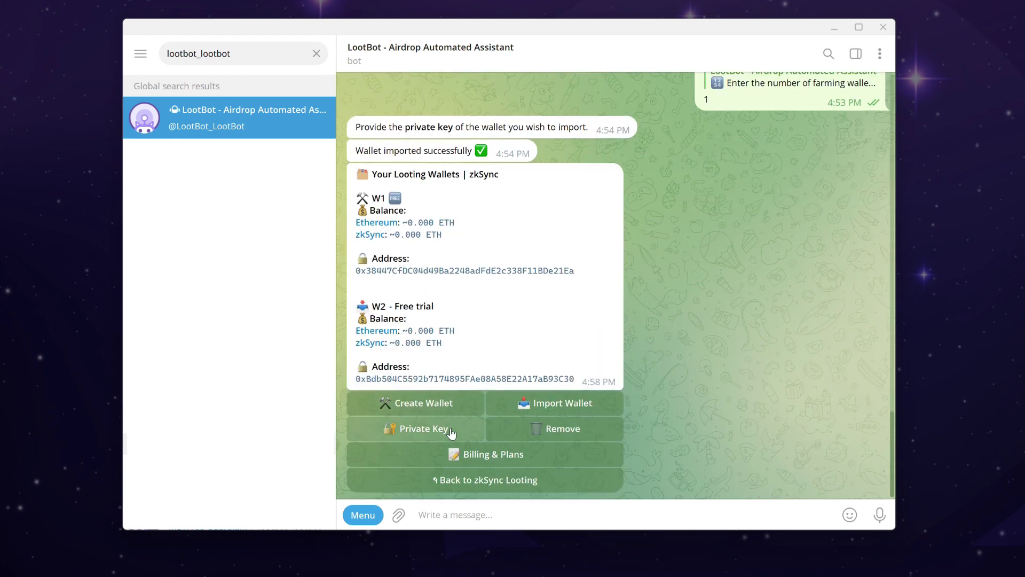
left_click(569, 434)
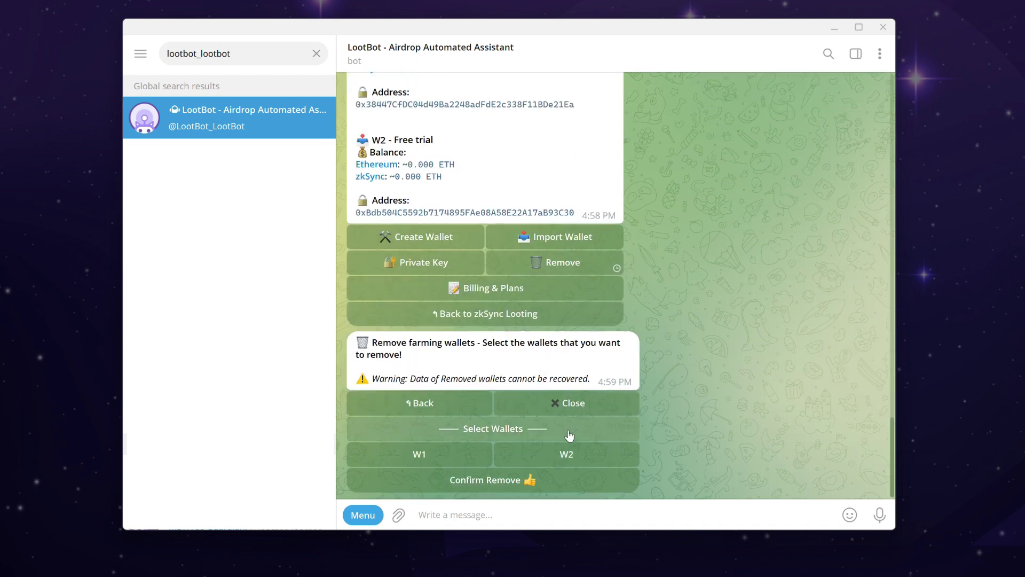
left_click(477, 459)
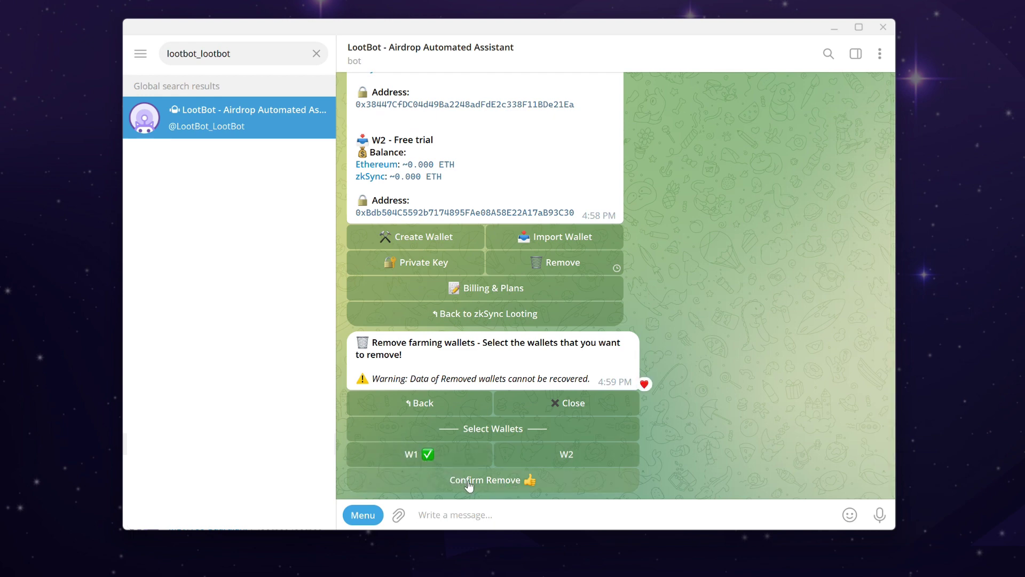
left_click(486, 483)
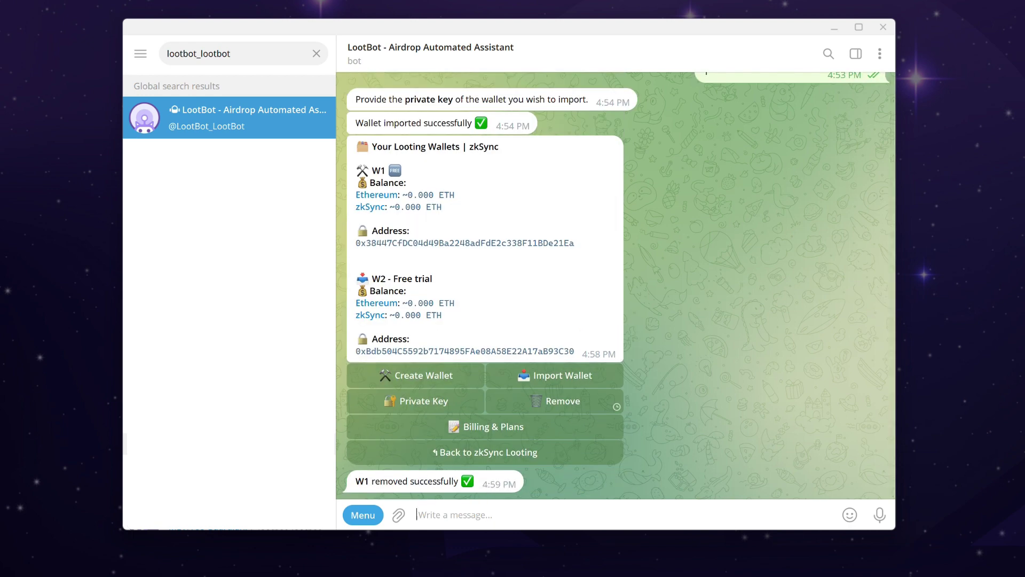
left_click_drag(372, 482, 468, 481)
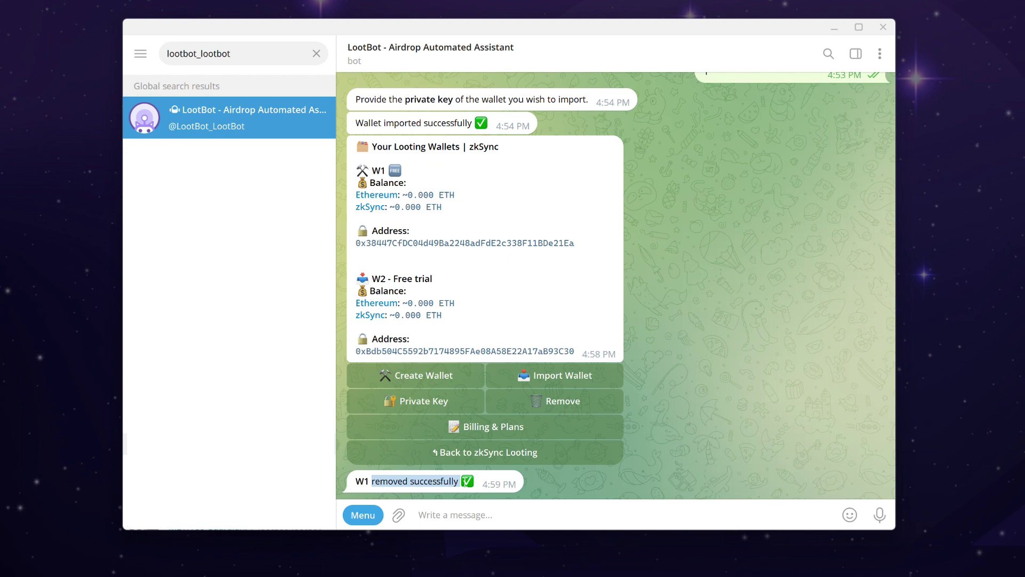
left_click(515, 512)
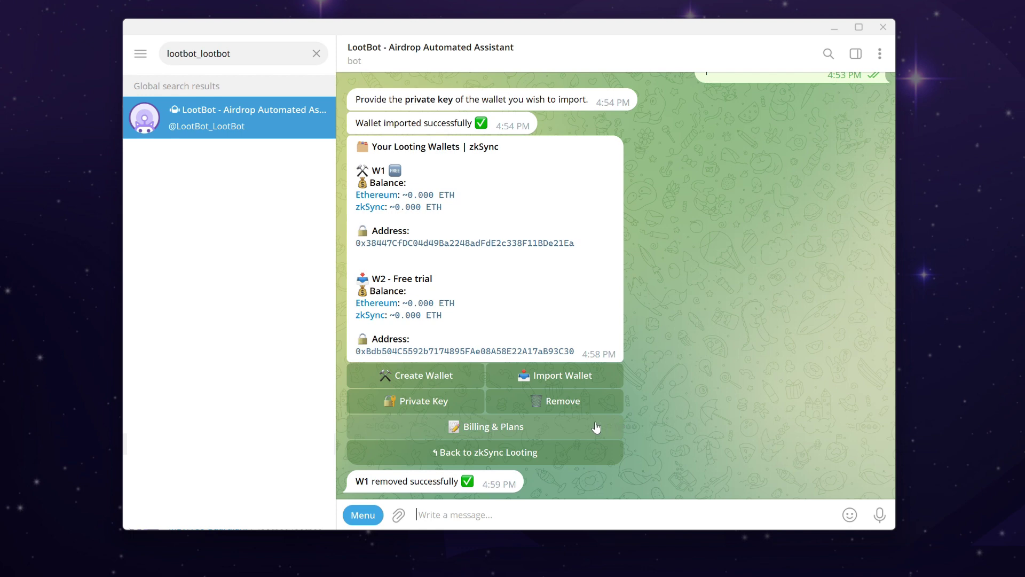
Step: Return from the wallets message to the zkSync Era welcome menu
double_click(493, 458)
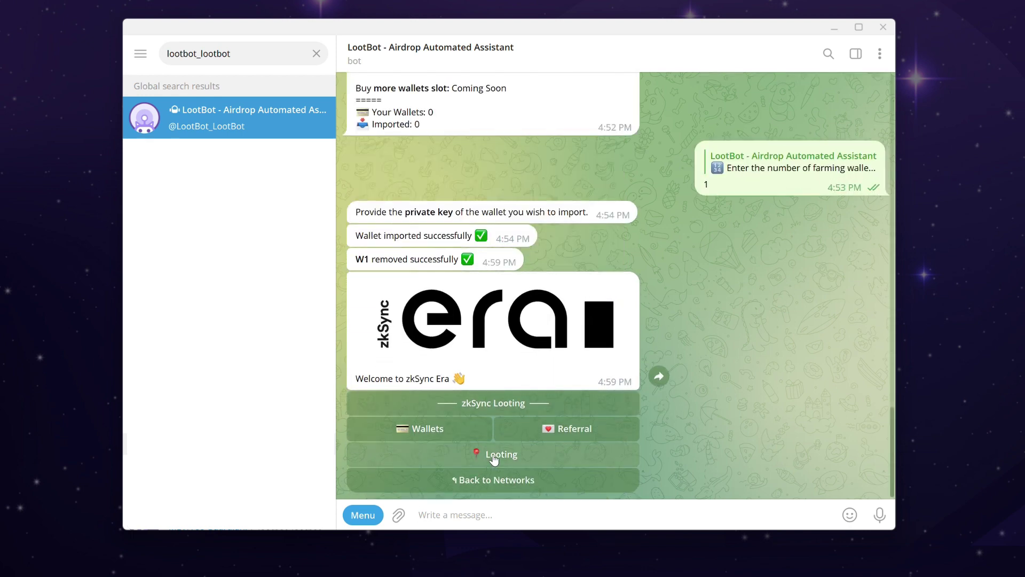